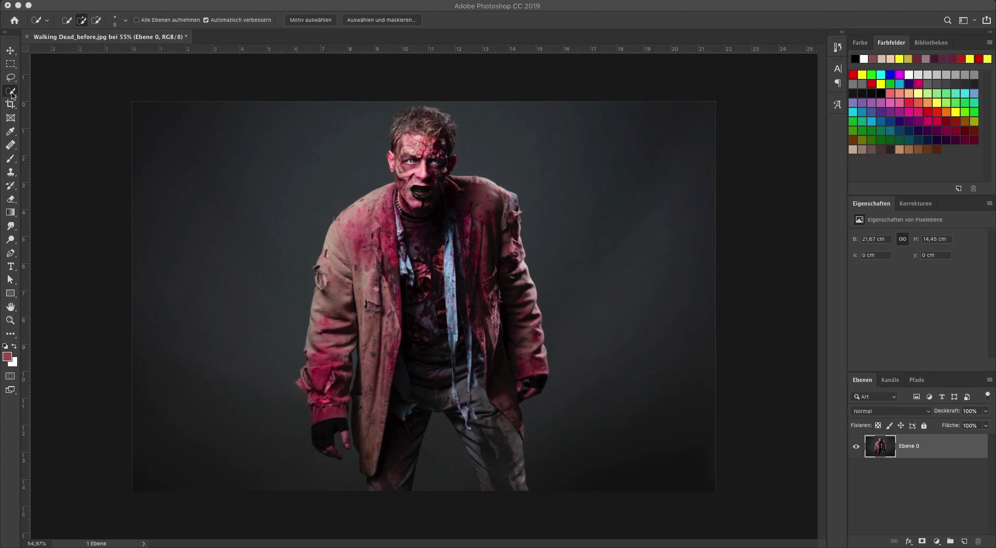
Mask out the dark background left of the zombie with an inverted layer mask on Ebene 0.
left_click_drag(252, 112, 239, 311)
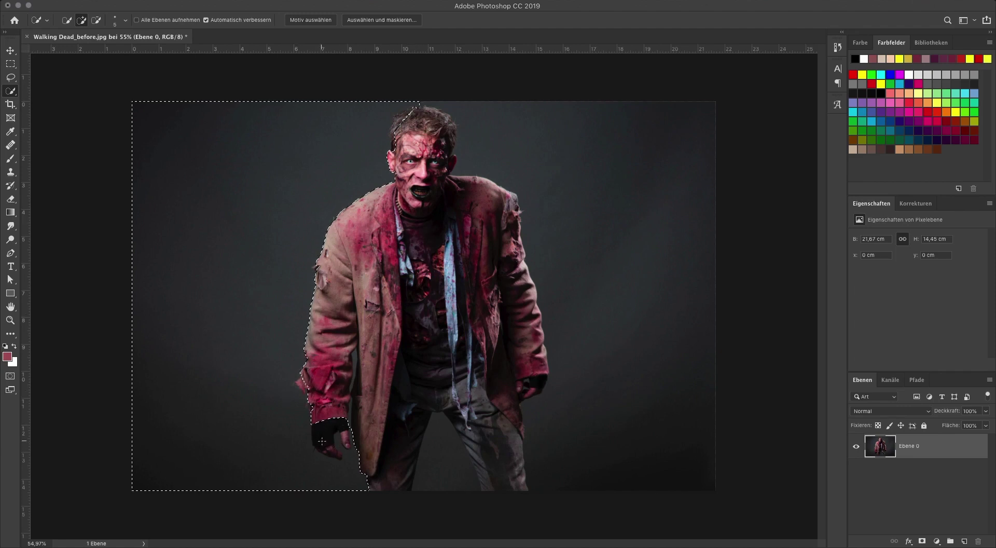
left_click(923, 542)
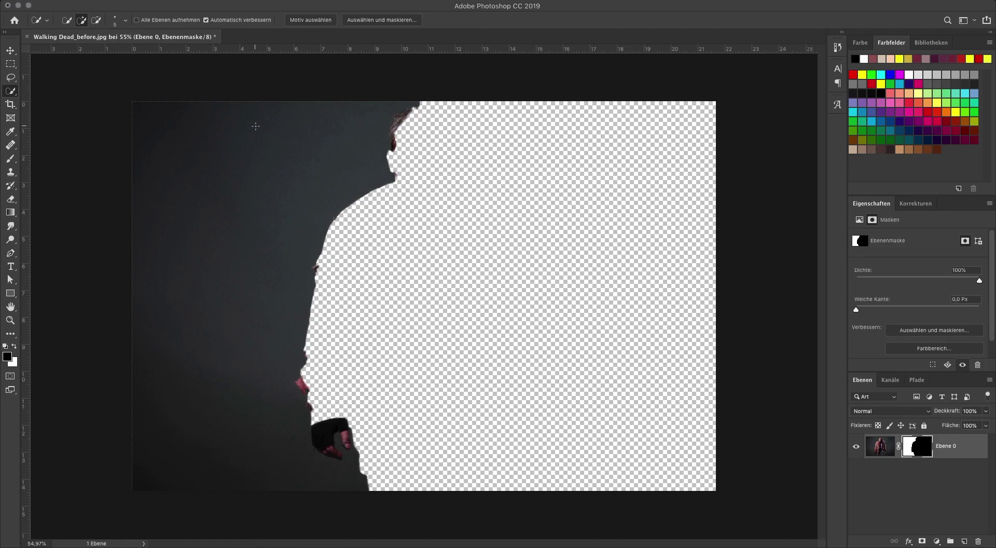
key("ctrl+i")
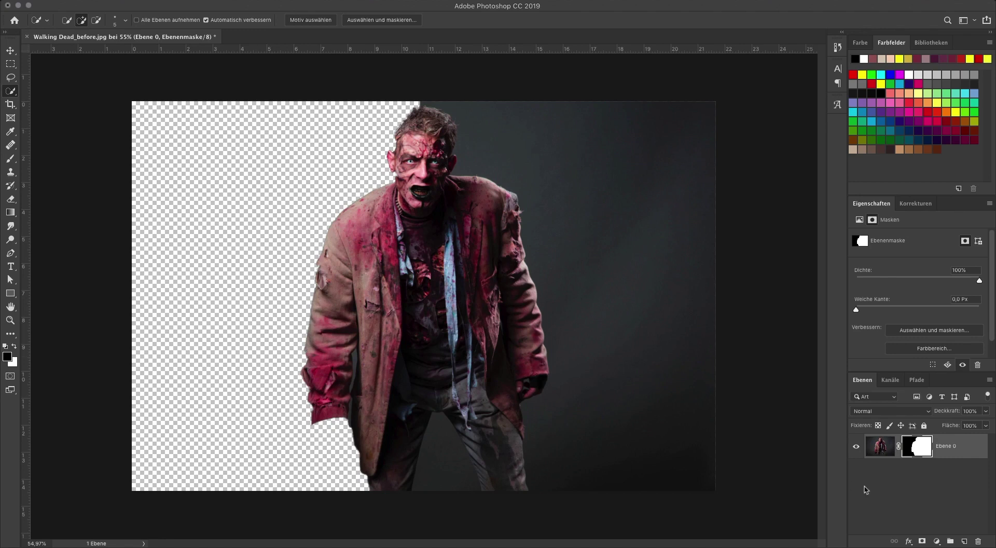
key("ctrl+i")
key("ctrl+i")
scroll(938, 322, "down", 1)
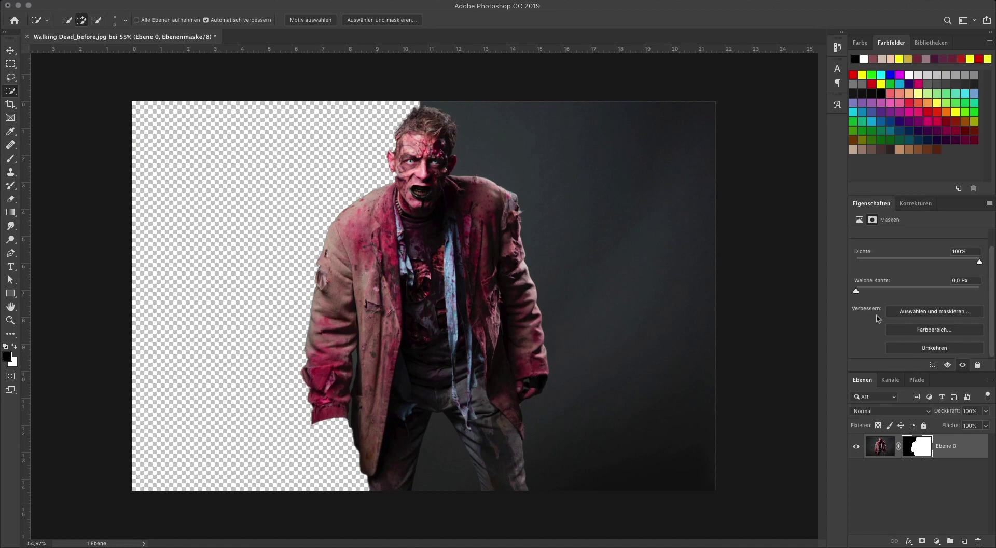
Refine the mask edge at the left sleeve cuff and around the hair in Auswählen und maskieren.
left_click(960, 312)
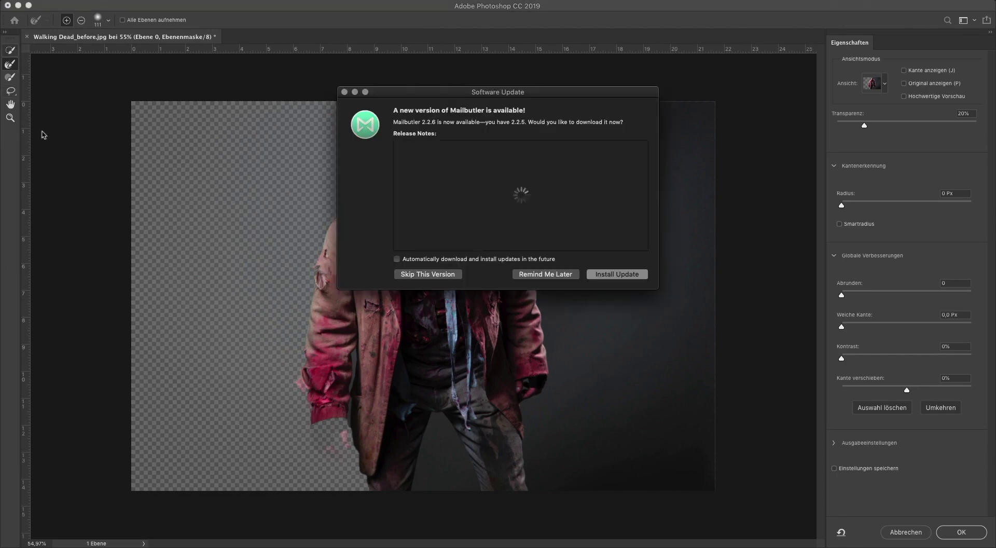
left_click(553, 275)
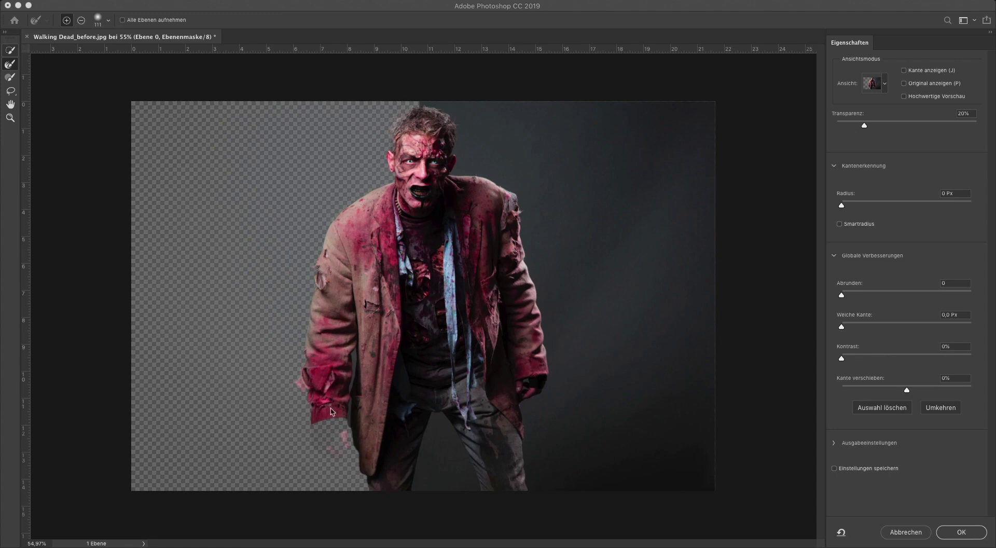
mouse_move(303, 381)
left_mouse_down()
mouse_move(303, 366)
mouse_move(307, 430)
left_mouse_up()
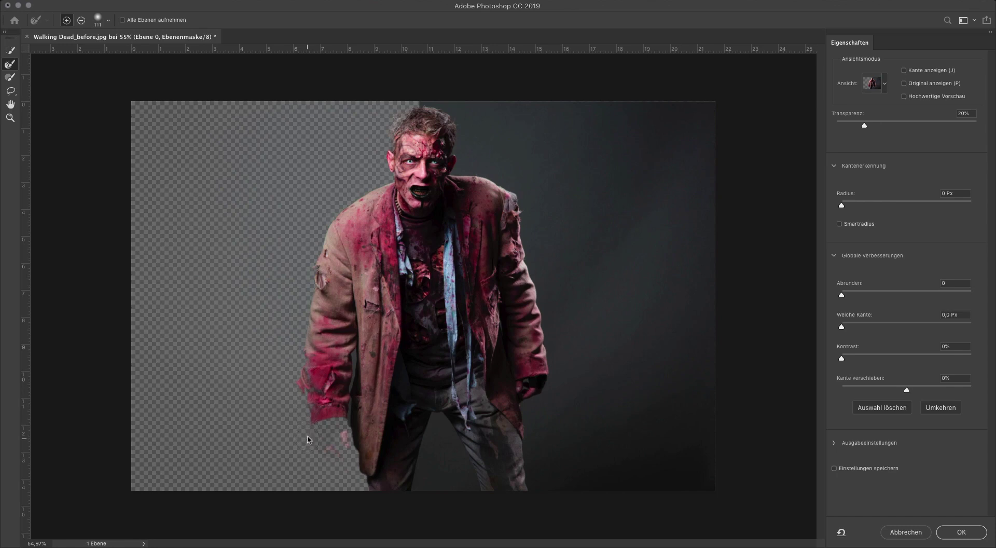
mouse_move(393, 139)
left_mouse_down()
mouse_move(435, 131)
mouse_move(403, 130)
left_mouse_up()
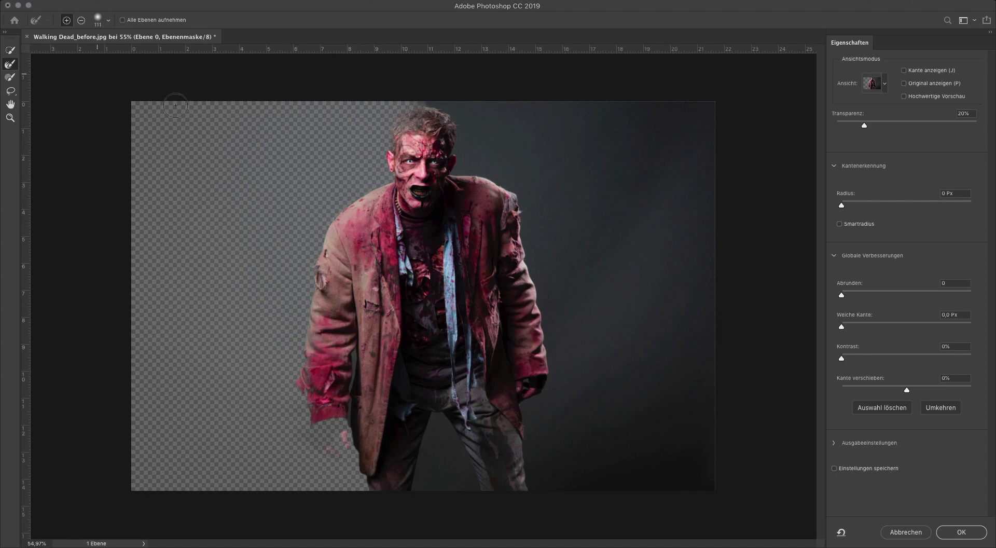
left_click(906, 533)
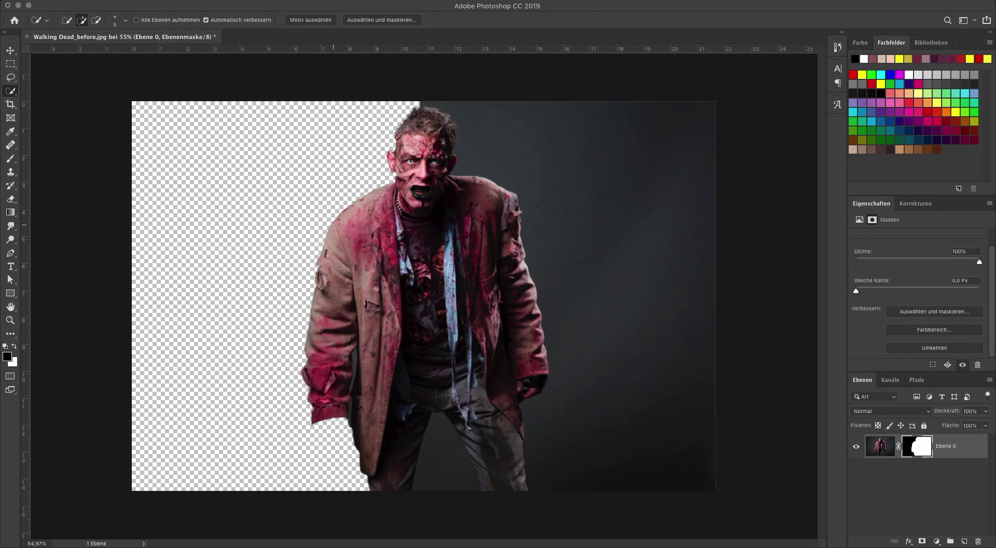
Open the legacy Maske verbessern dialog from the Auswahl menu and move it aside.
left_click(251, 1)
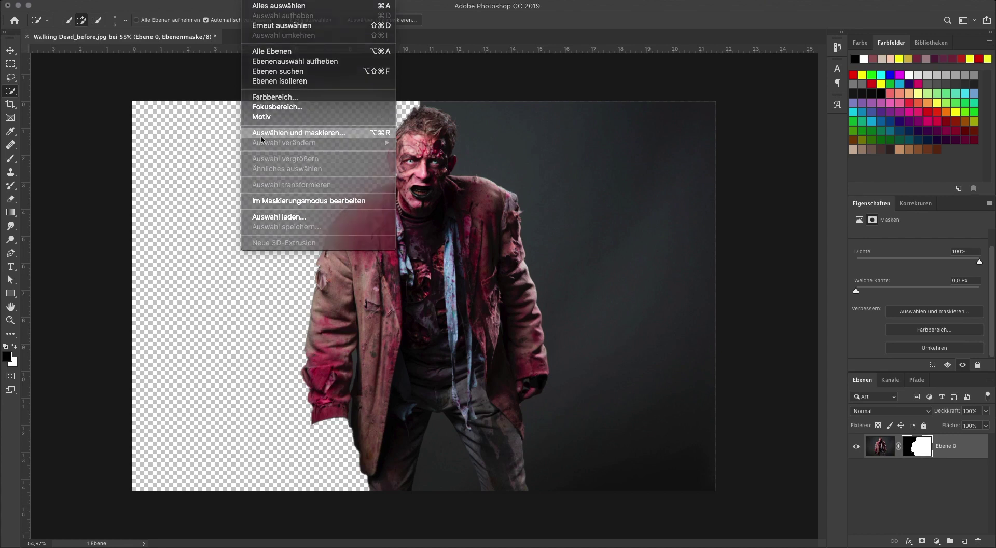
left_click(262, 136, "shift")
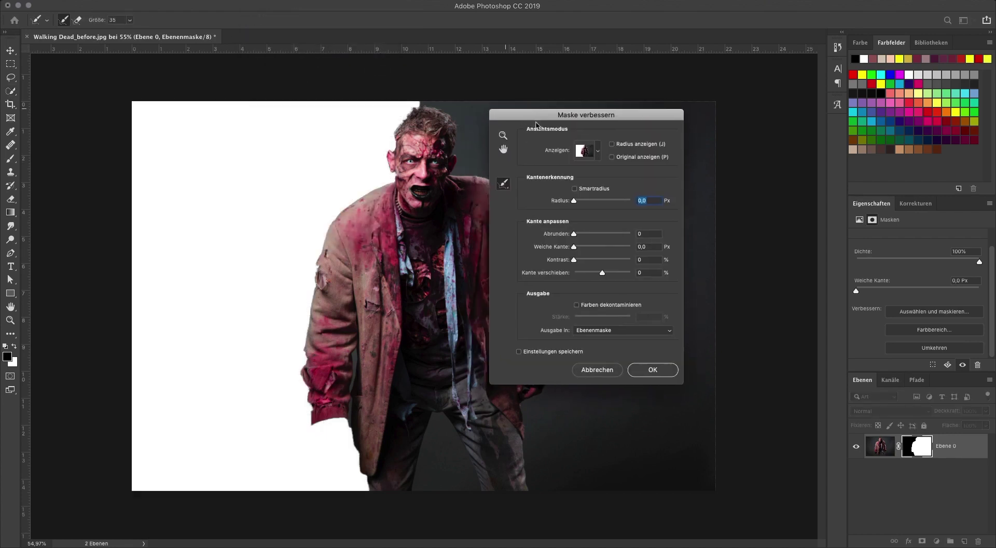
left_click_drag(508, 115, 559, 179)
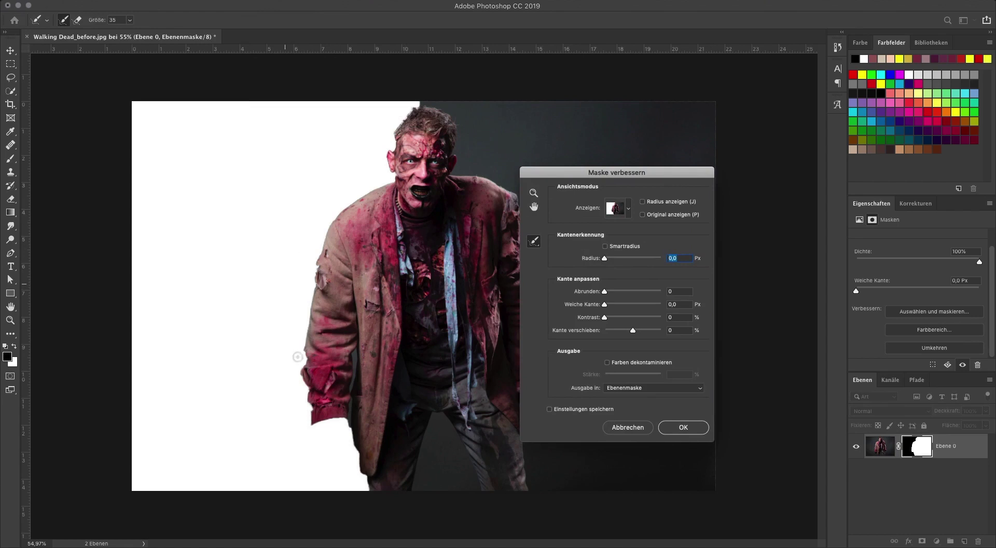
Brush the left sleeve and head edges, then cancel the refinement and reopen the Auswahl menu.
mouse_move(302, 364)
left_mouse_down()
mouse_move(297, 386)
mouse_move(308, 397)
left_mouse_up()
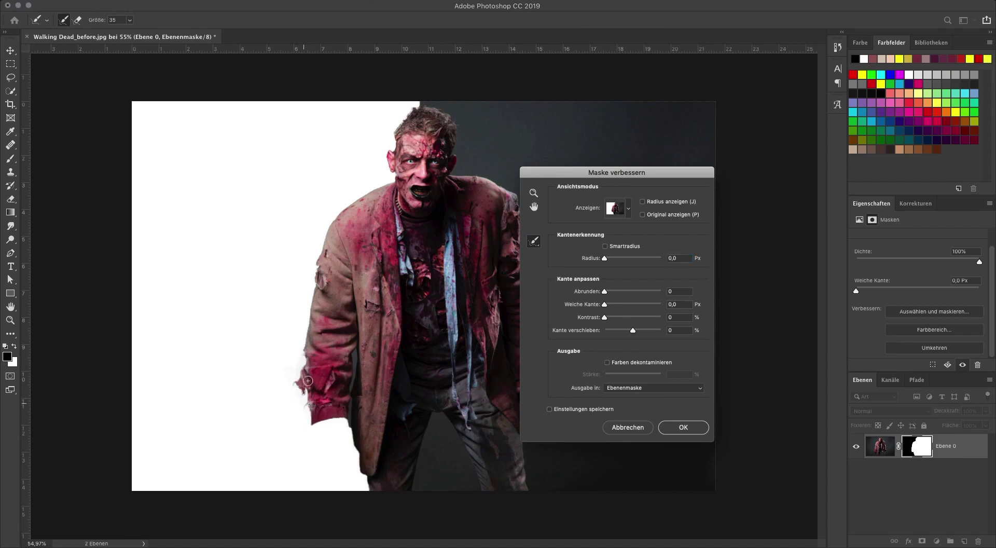
mouse_move(415, 113)
left_mouse_down()
mouse_move(392, 146)
mouse_move(394, 119)
mouse_move(420, 104)
left_mouse_up()
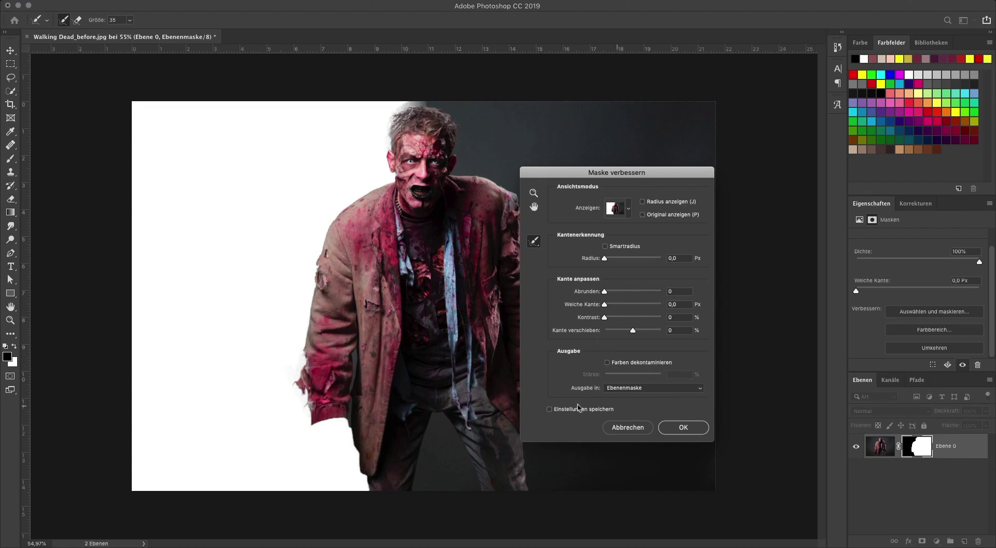
left_click(626, 432)
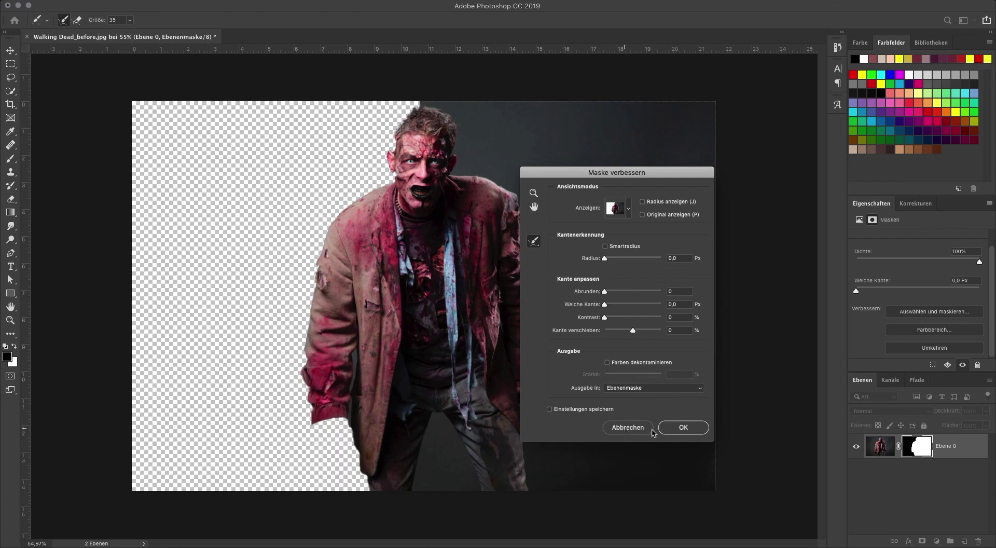
left_click(255, 0)
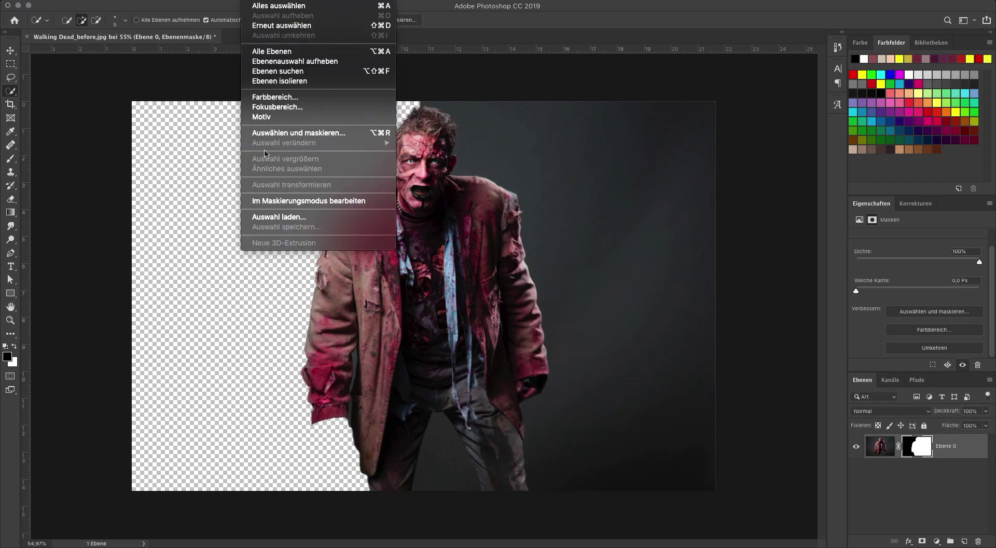
Reopen Maske verbessern with all edge settings at 0 and move it away from the zombie.
left_click(298, 133)
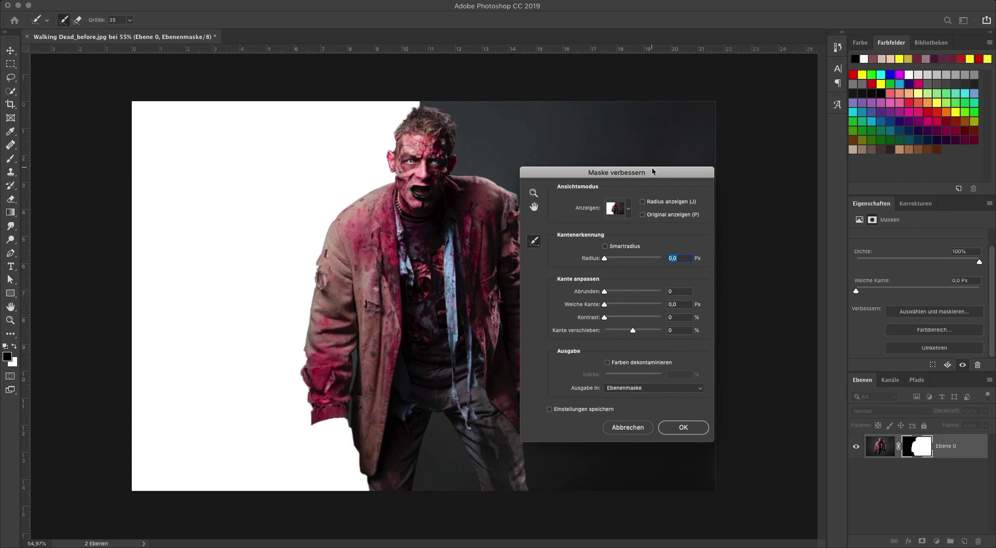
left_click_drag(644, 175, 659, 150)
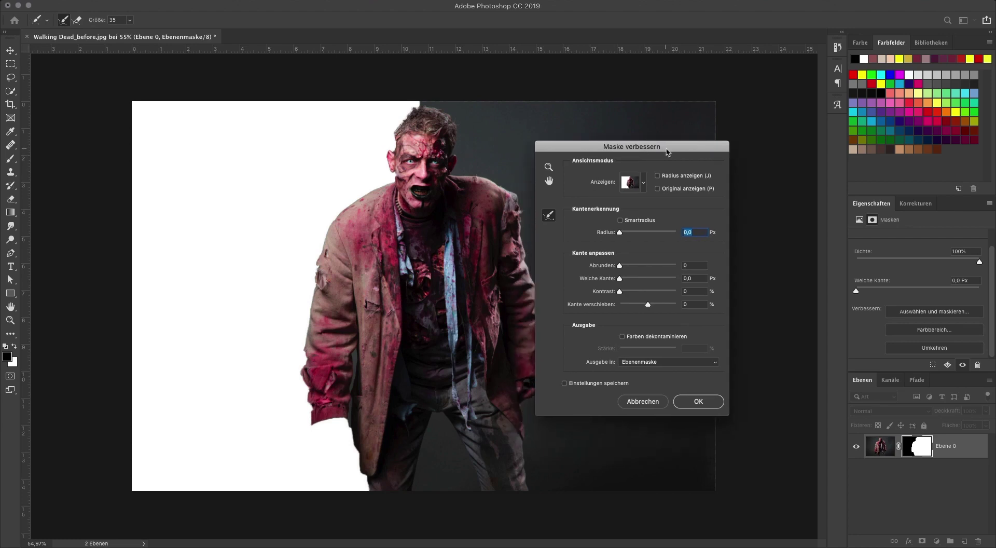